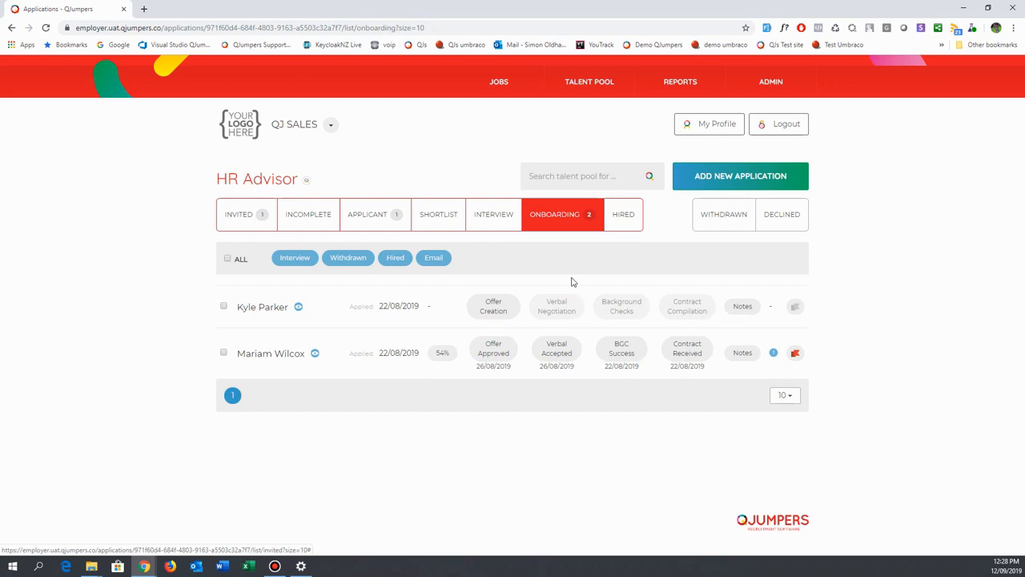
# In the first candidate's offer, set the salary to 80,000 and give "Great candidate" as the reason.
pyautogui.click(488, 313)
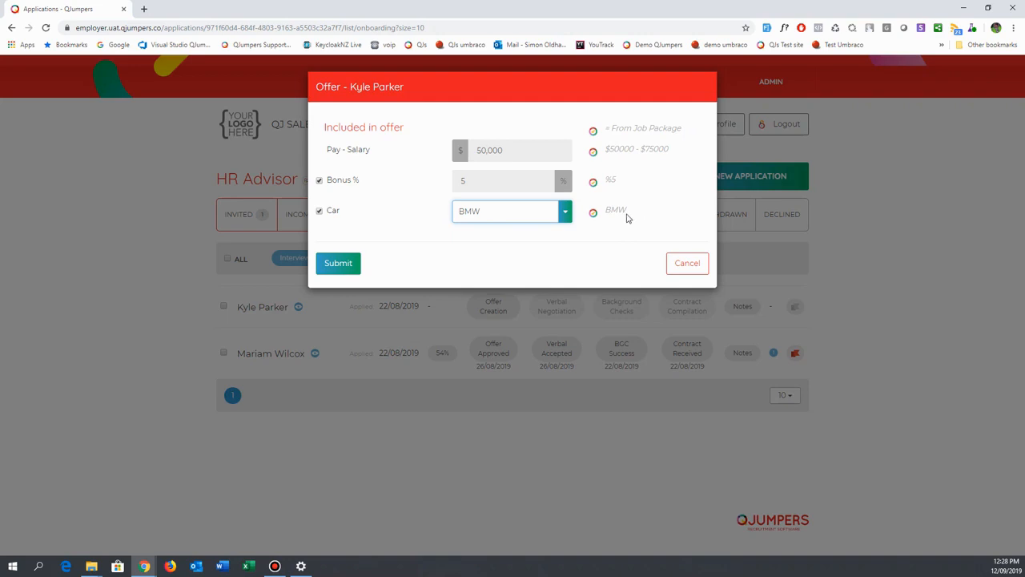
pyautogui.click(513, 147)
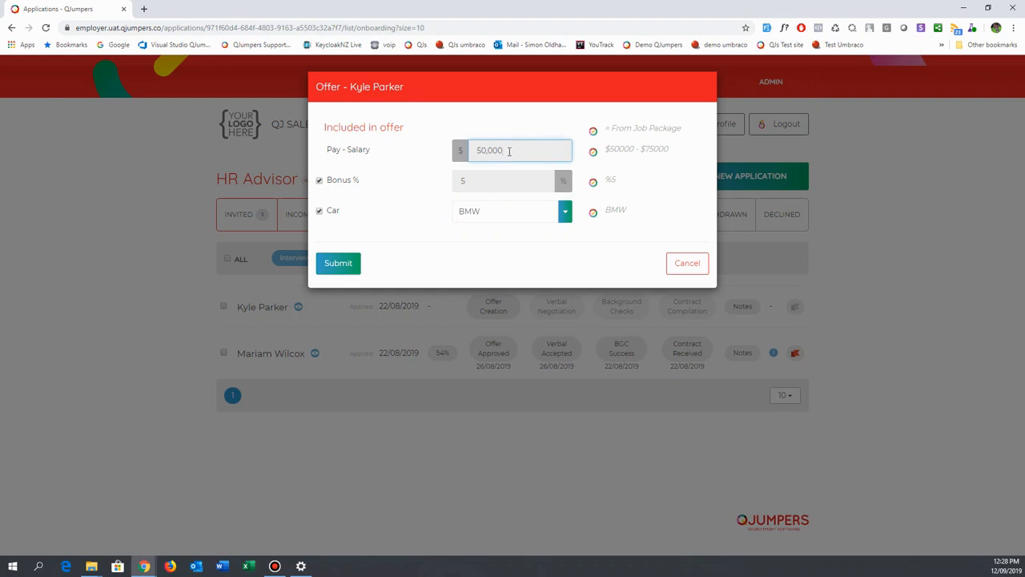
pyautogui.moveTo(509, 150); pyautogui.dragTo(472, 151)
pyautogui.write('80000')
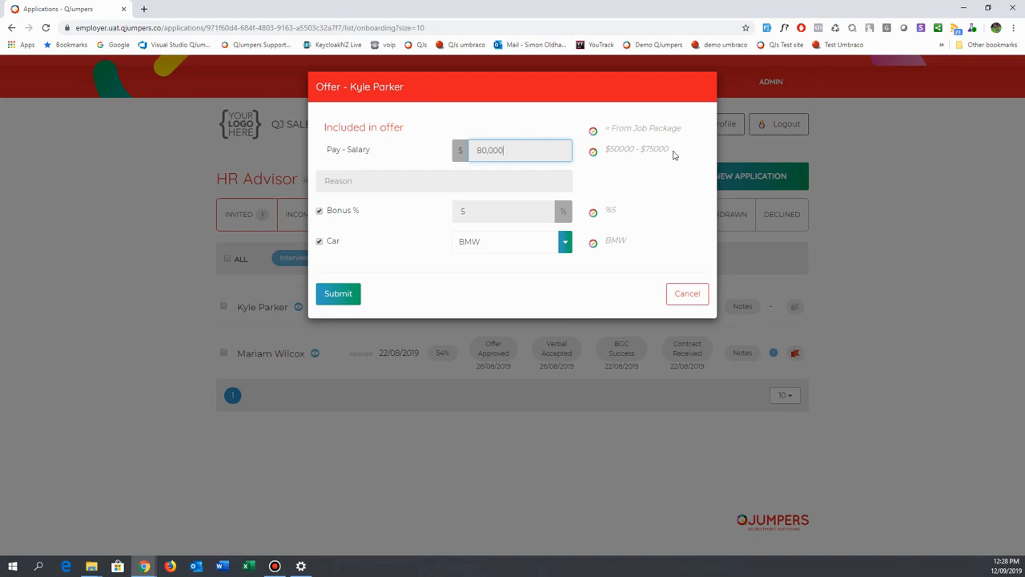
pyautogui.click(402, 185)
pyautogui.write('C')
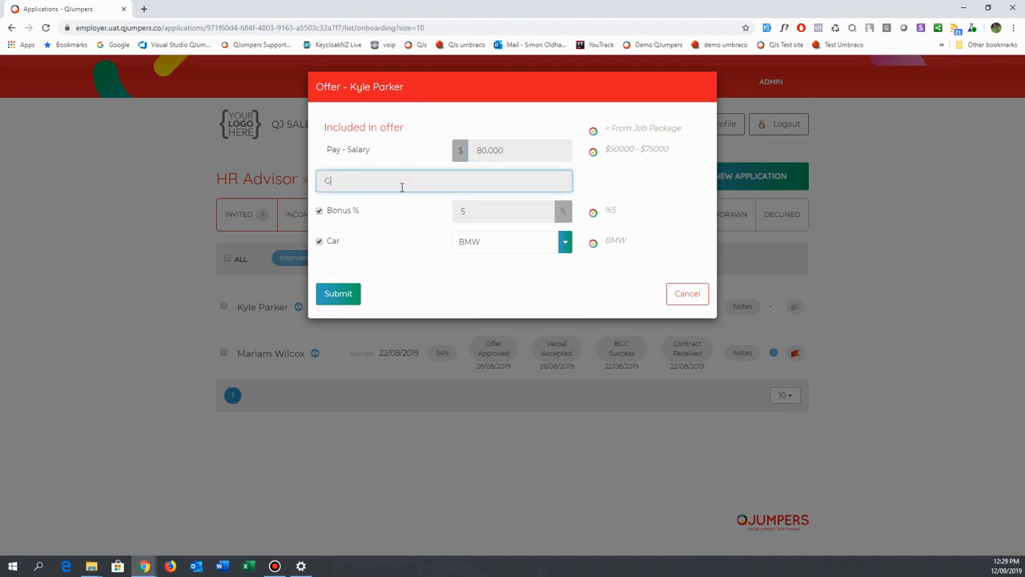
pyautogui.write('reat candidate')
# Change the offered car to Muscle car with the reason "Big muscles" and submit the offer.
pyautogui.click(565, 247)
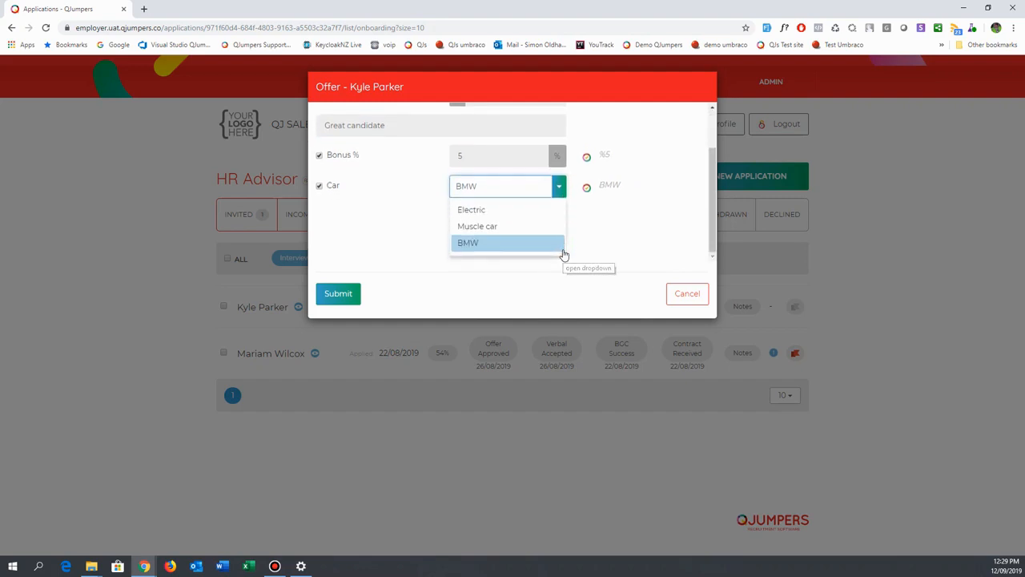
pyautogui.click(490, 226)
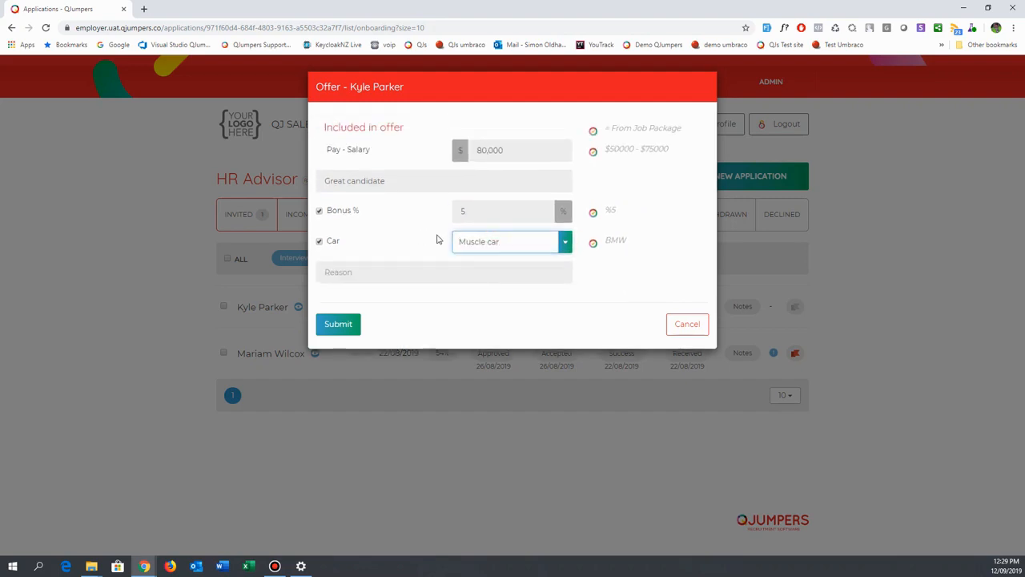
pyautogui.click(420, 277)
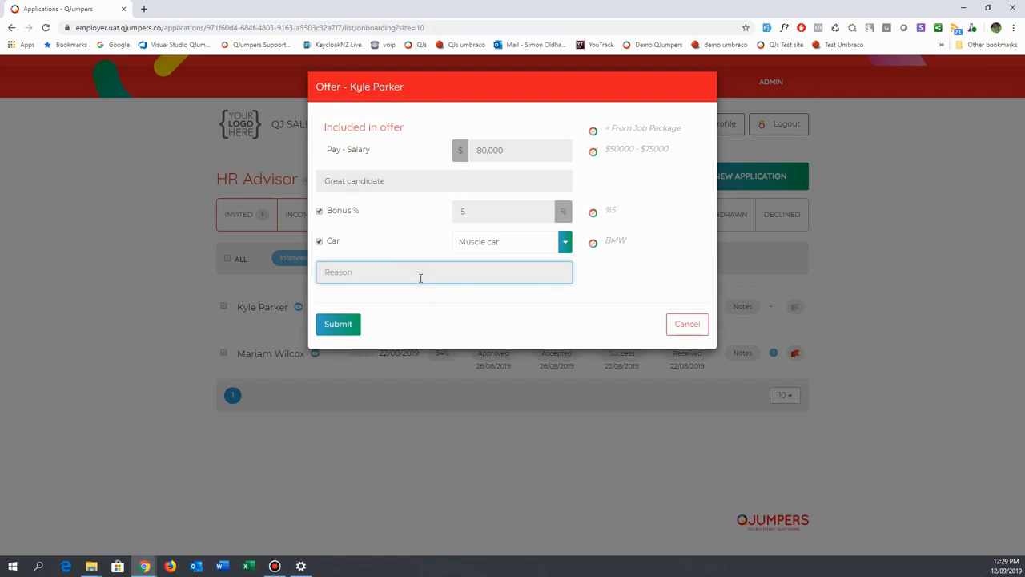
pyautogui.write('Big muscles')
pyautogui.click(337, 331)
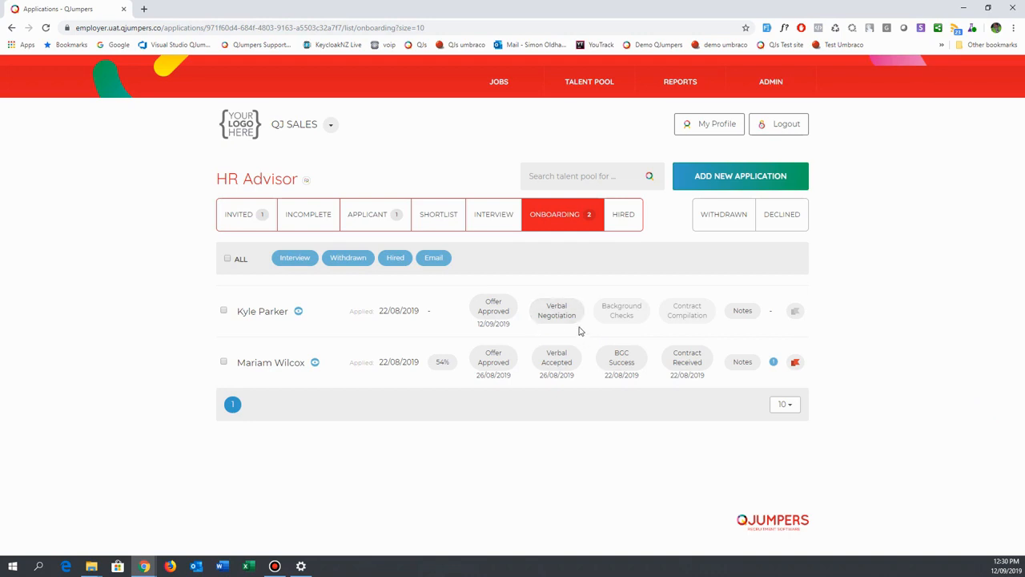
# Move the first candidate's verbal negotiation to Verbal Made, dated 5 September 2019.
pyautogui.click(565, 317)
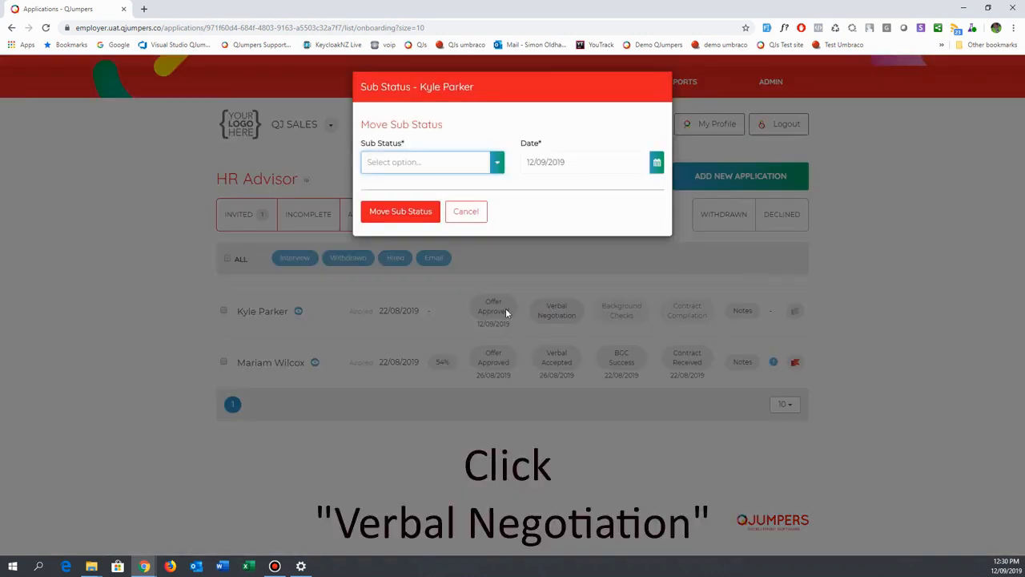
pyautogui.click(498, 163)
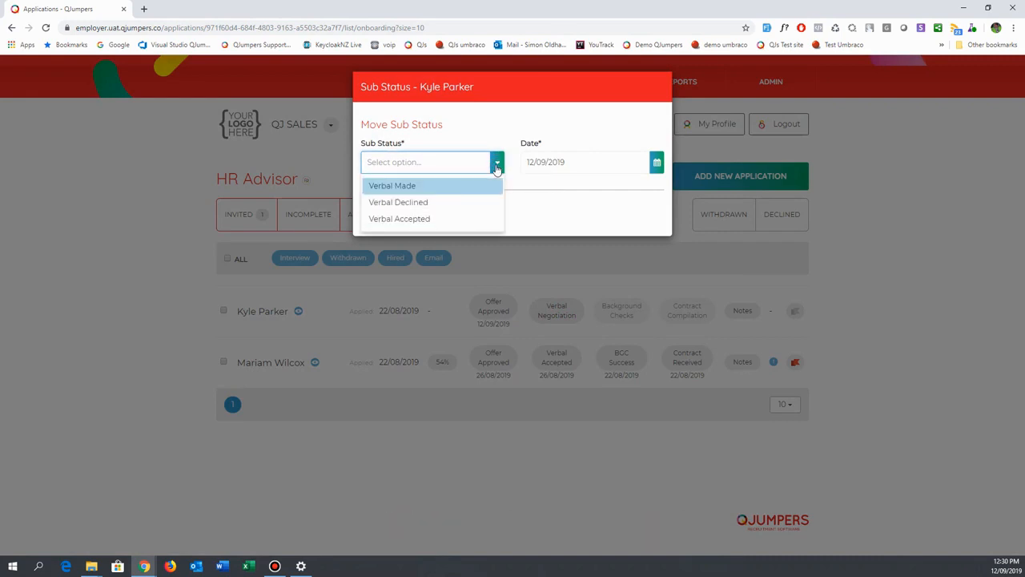
pyautogui.click(393, 186)
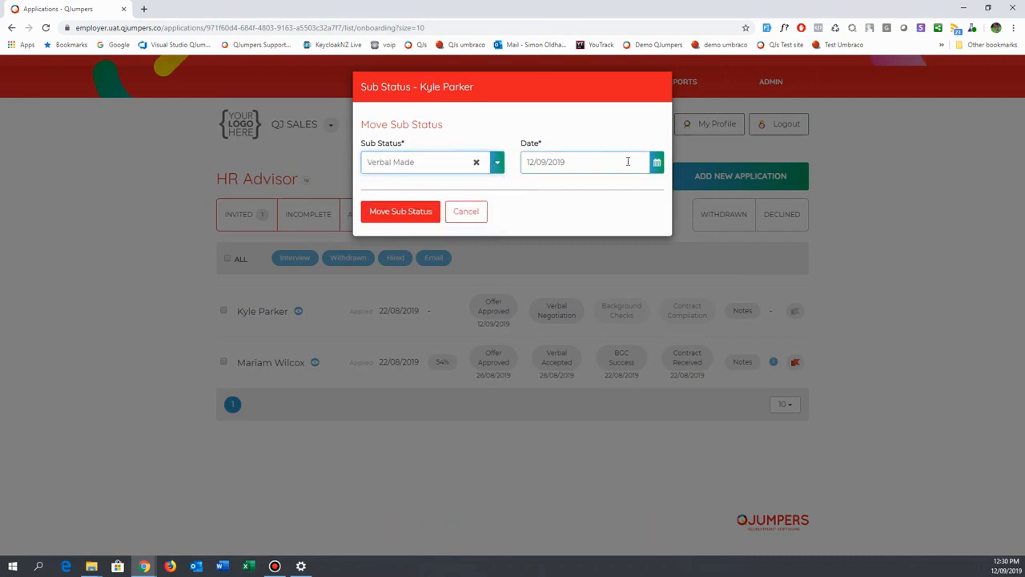
pyautogui.click(657, 162)
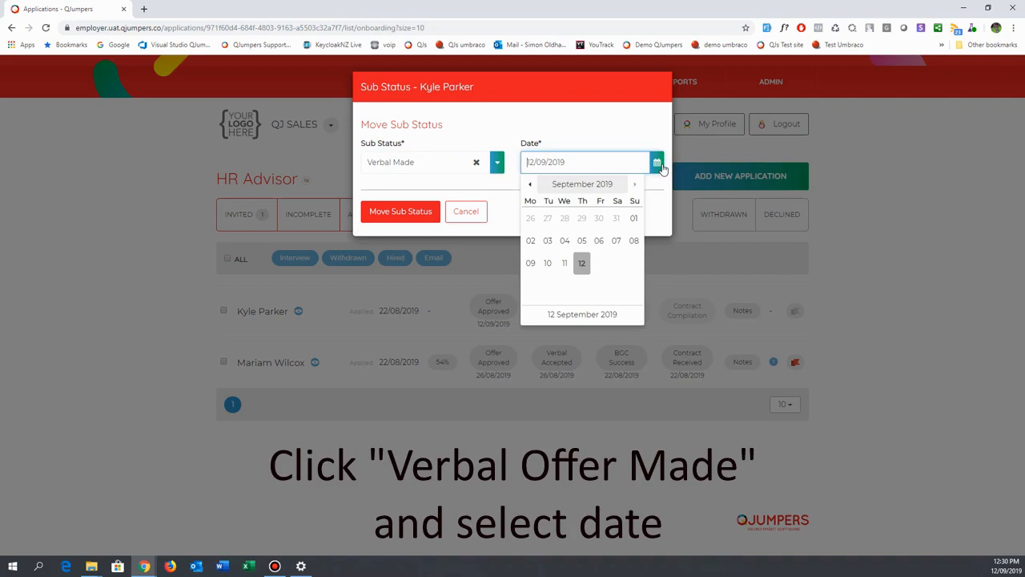
pyautogui.click(582, 241)
pyautogui.click(404, 211)
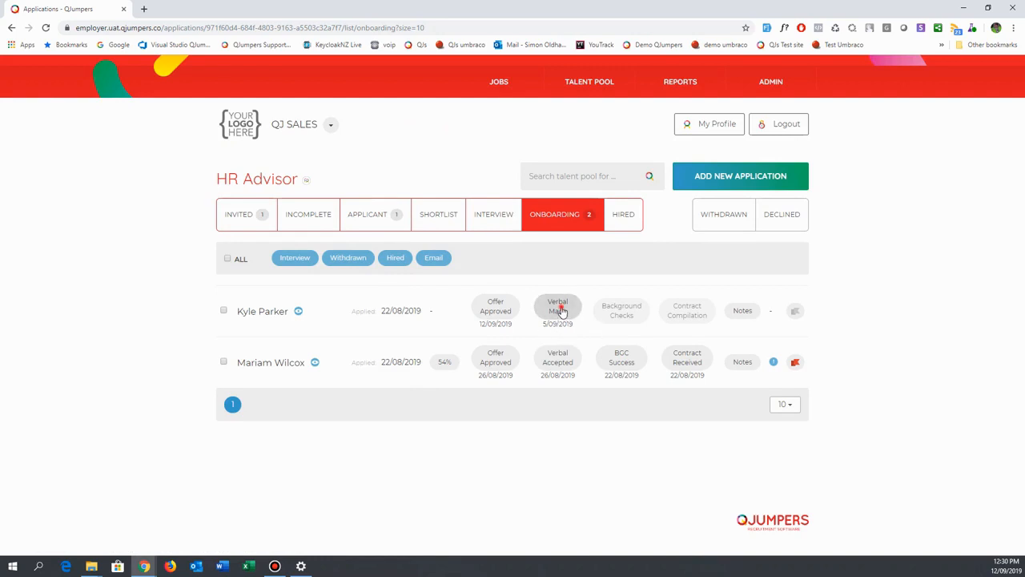
# Move the first candidate's verbal offer sub status to Verbal Accepted, keeping the default date.
pyautogui.click(561, 310)
pyautogui.click(492, 163)
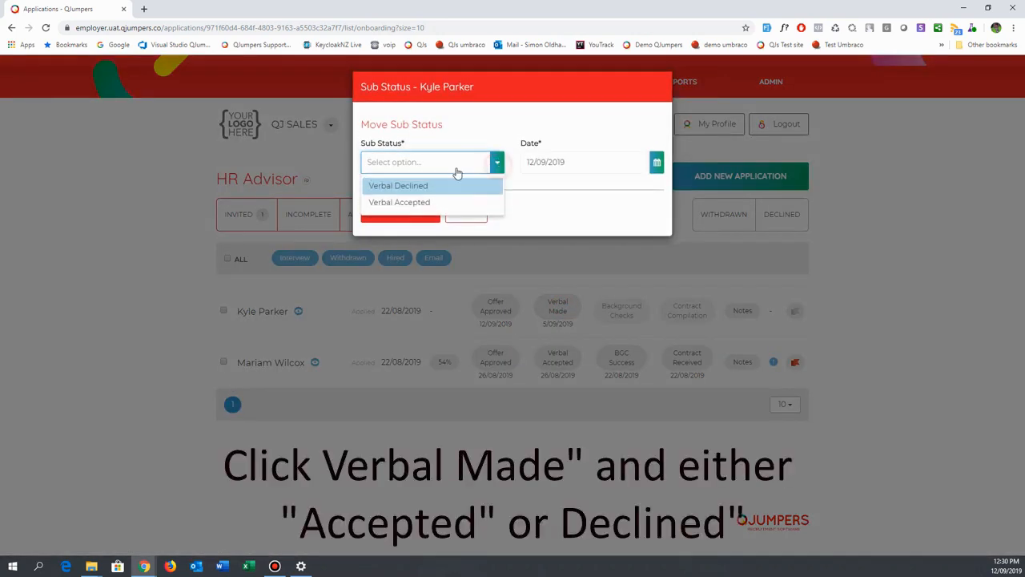
pyautogui.click(398, 203)
pyautogui.click(398, 210)
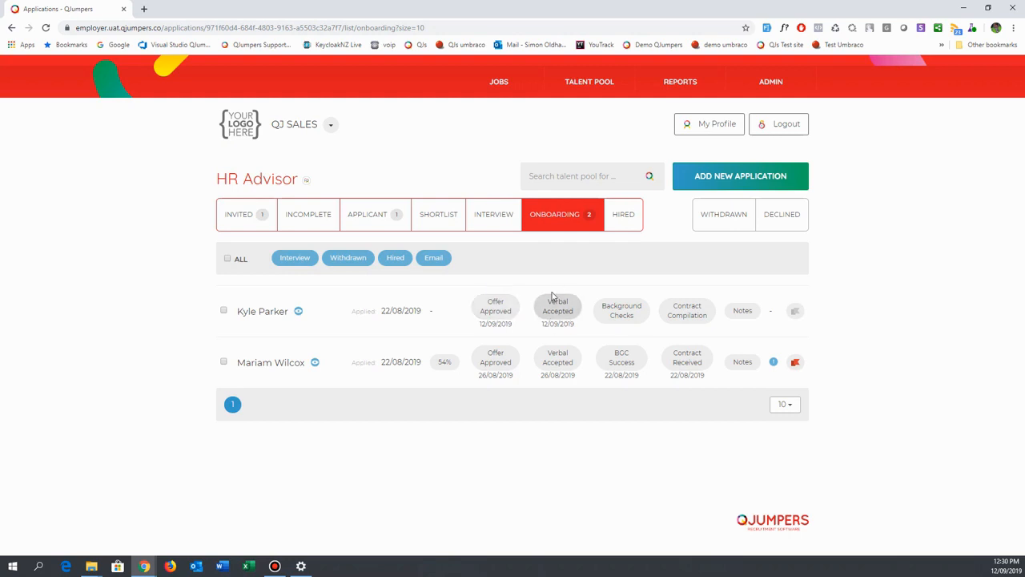
# Move the first candidate's background checks to BGC Requested, dated 11 September 2019.
pyautogui.click(620, 318)
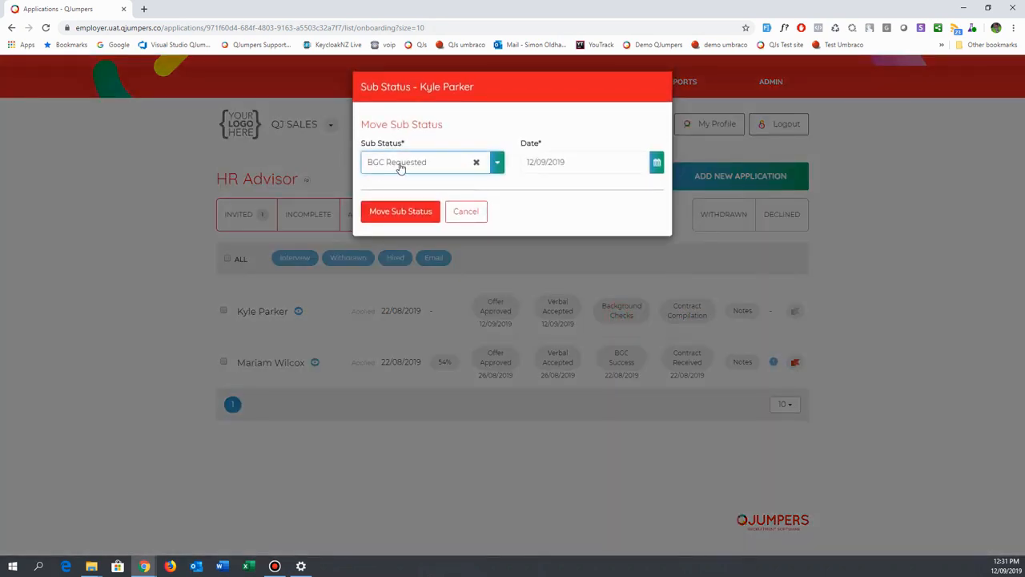
pyautogui.click(656, 164)
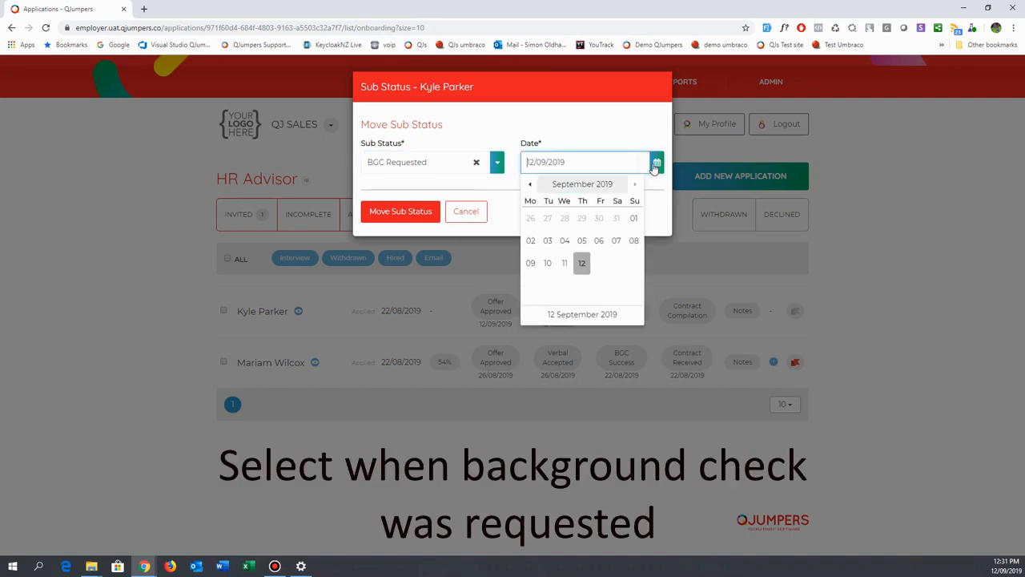
pyautogui.click(566, 263)
pyautogui.click(412, 211)
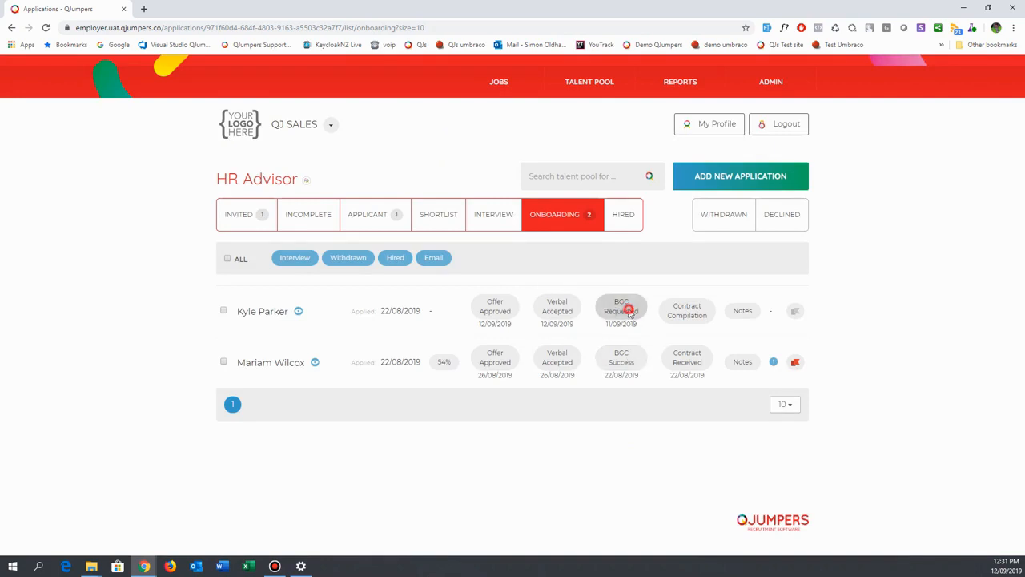
# Advance the first candidate's background check to BGC Initiated and to BGC Success, keeping the default dates.
pyautogui.click(621, 314)
pyautogui.click(397, 211)
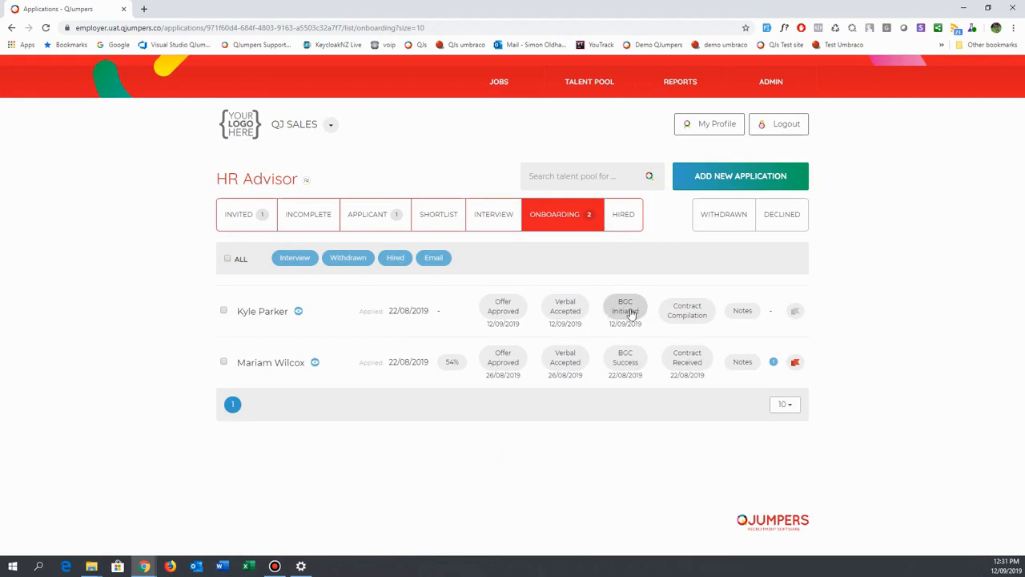
pyautogui.click(630, 314)
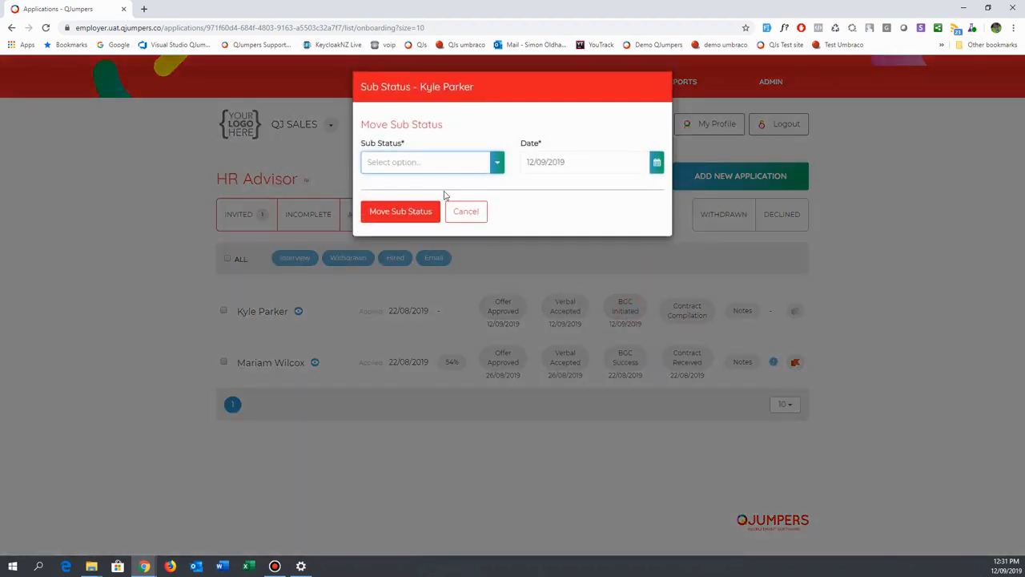
pyautogui.click(496, 162)
pyautogui.click(414, 185)
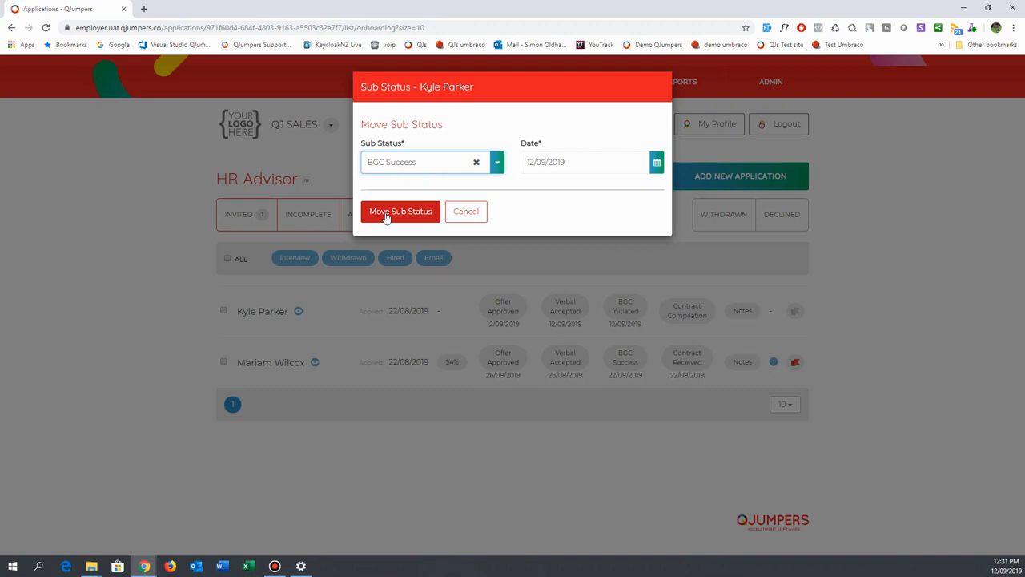
pyautogui.click(391, 213)
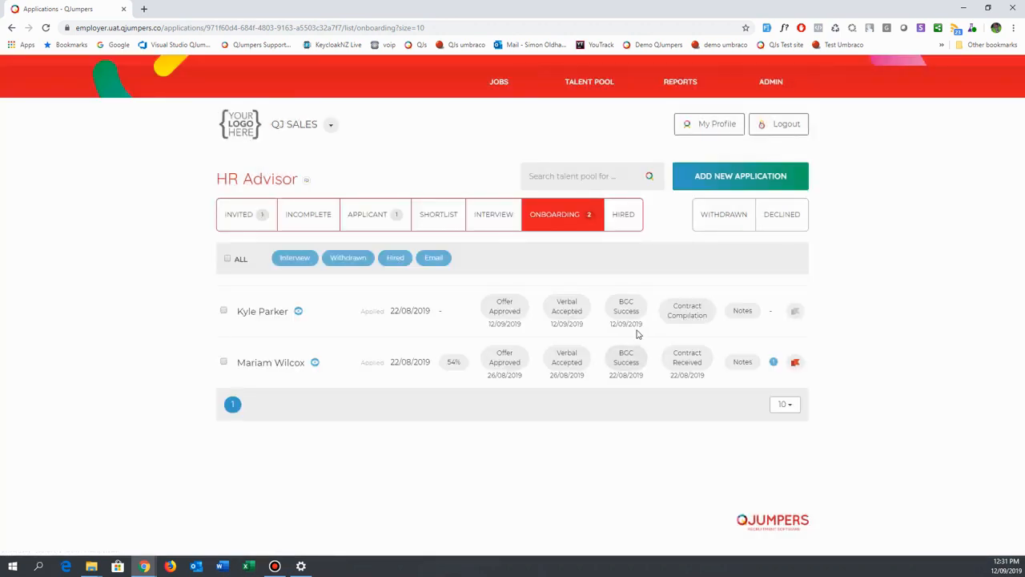
# Review the sub status history in the first candidate's notes and close it.
pyautogui.click(745, 311)
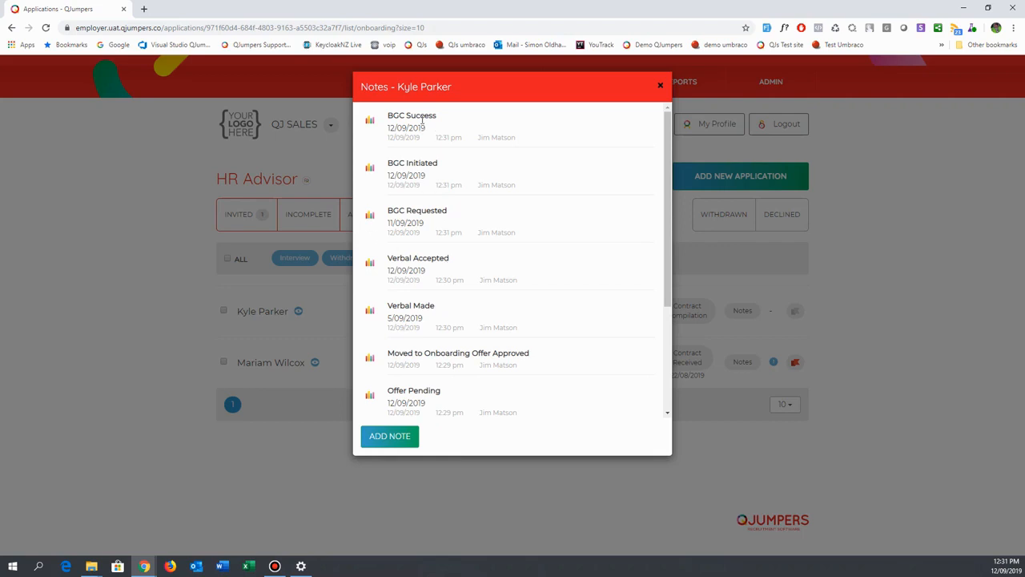
pyautogui.click(661, 87)
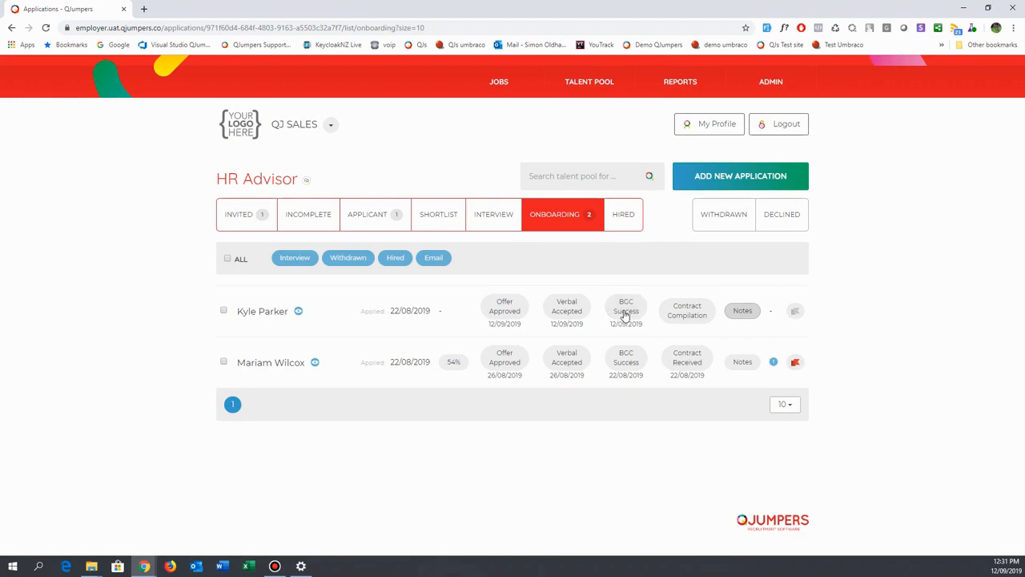
# Advance the first candidate's contract compilation to Agreement Sent and to Contract Received, keeping the default dates.
pyautogui.click(687, 313)
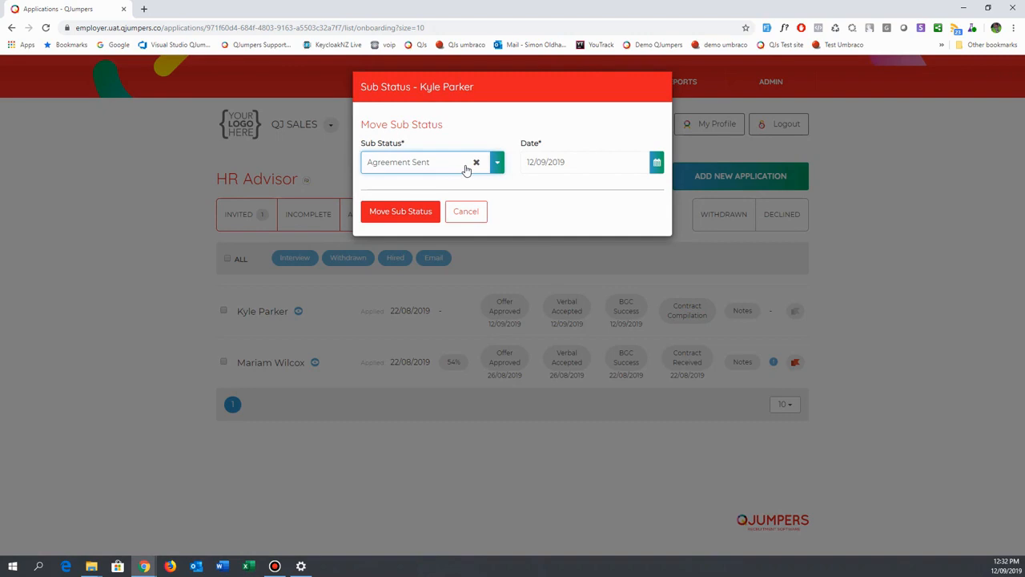
pyautogui.click(374, 216)
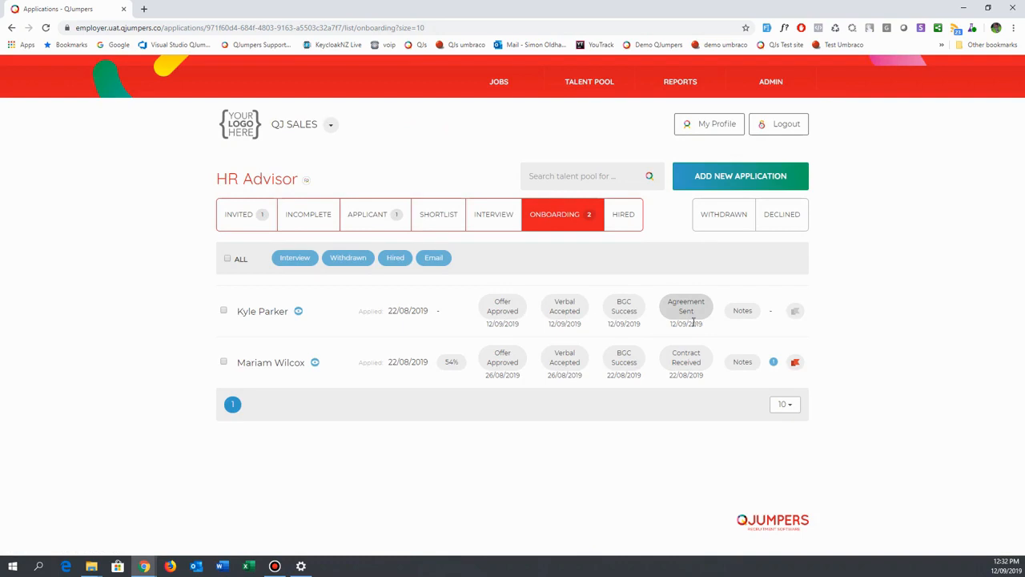
pyautogui.click(692, 309)
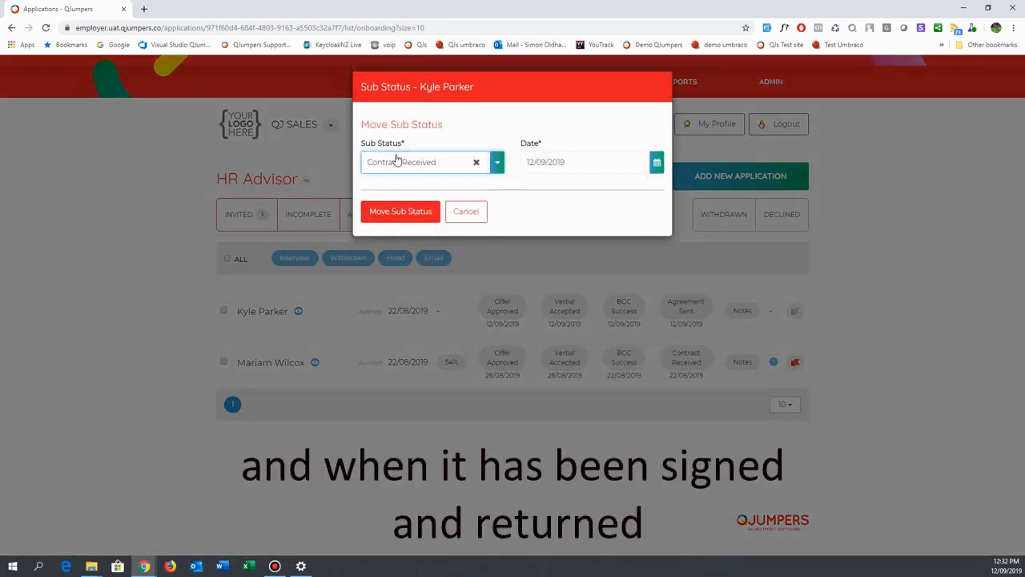
pyautogui.click(498, 163)
pyautogui.click(396, 183)
pyautogui.click(401, 211)
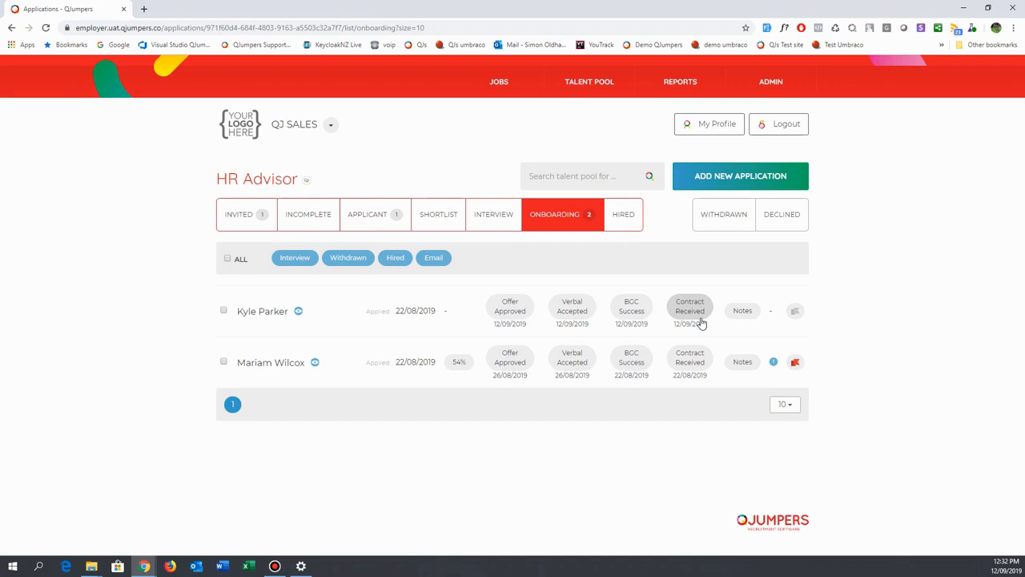